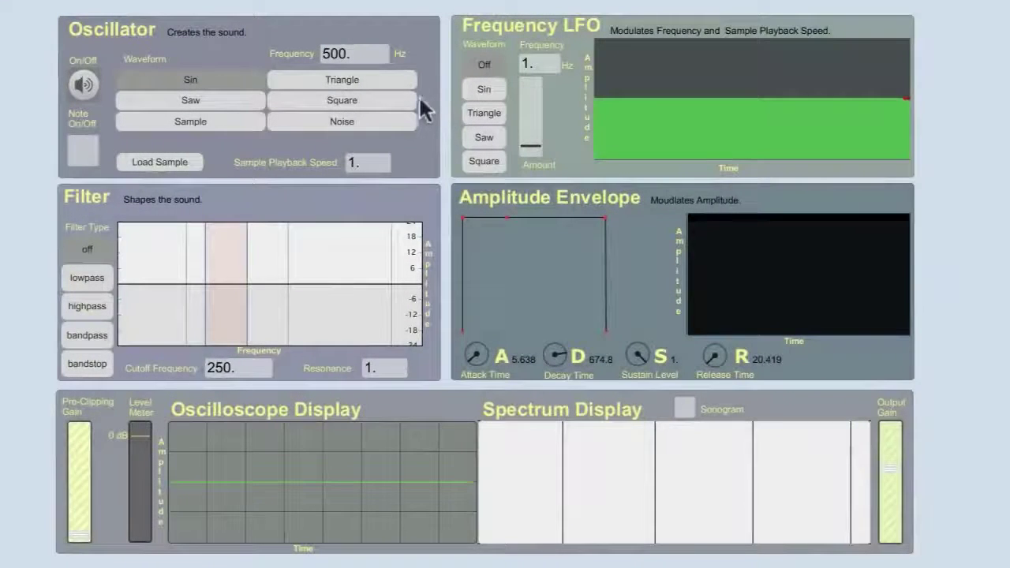
Turn the patch audio on and hold the note so the envelope reaches full level.
left_click(85, 85)
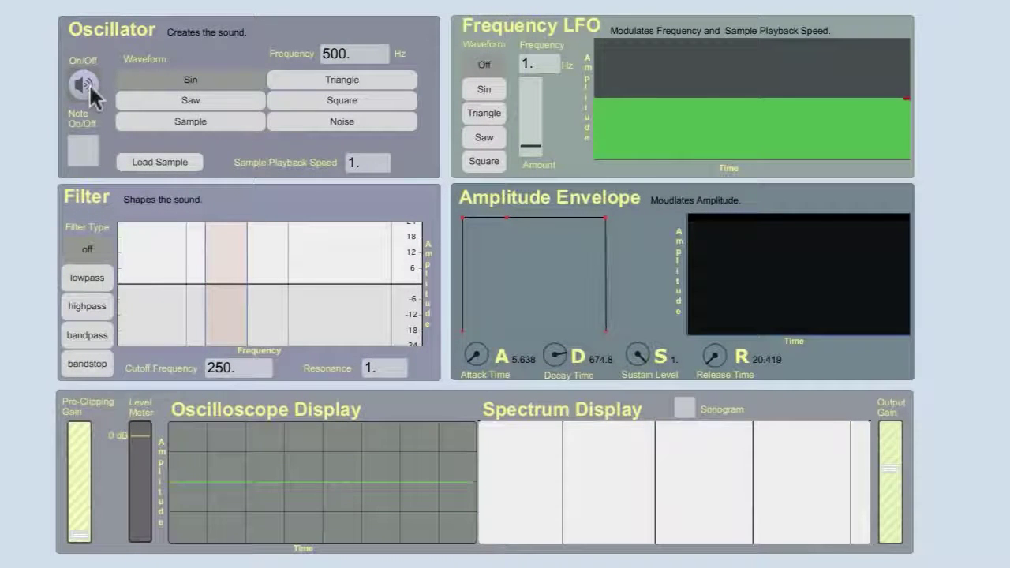
left_click(82, 153)
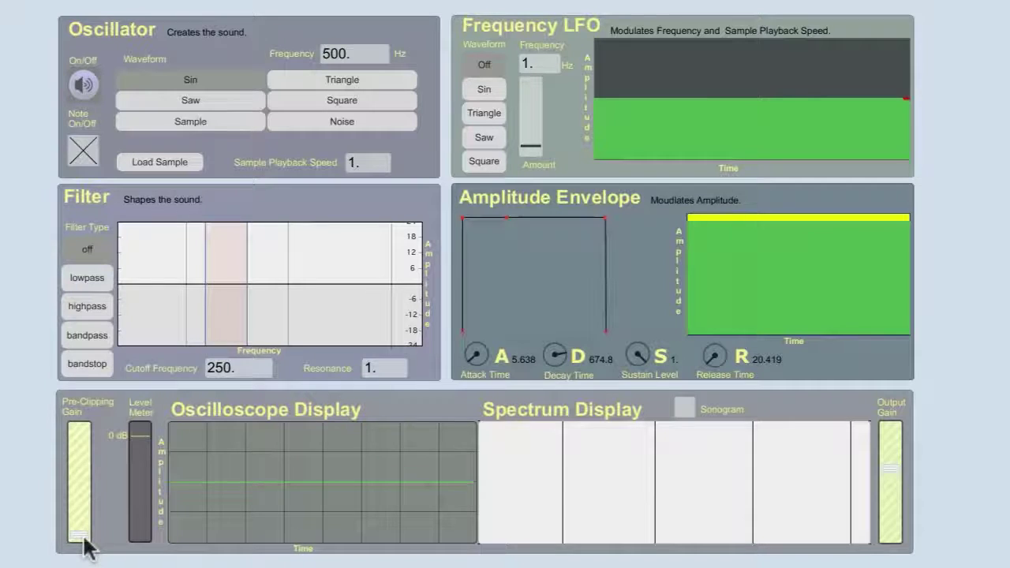
mouse_move(85, 539)
left_mouse_down()
mouse_move(85, 450)
mouse_move(86, 545)
left_mouse_up()
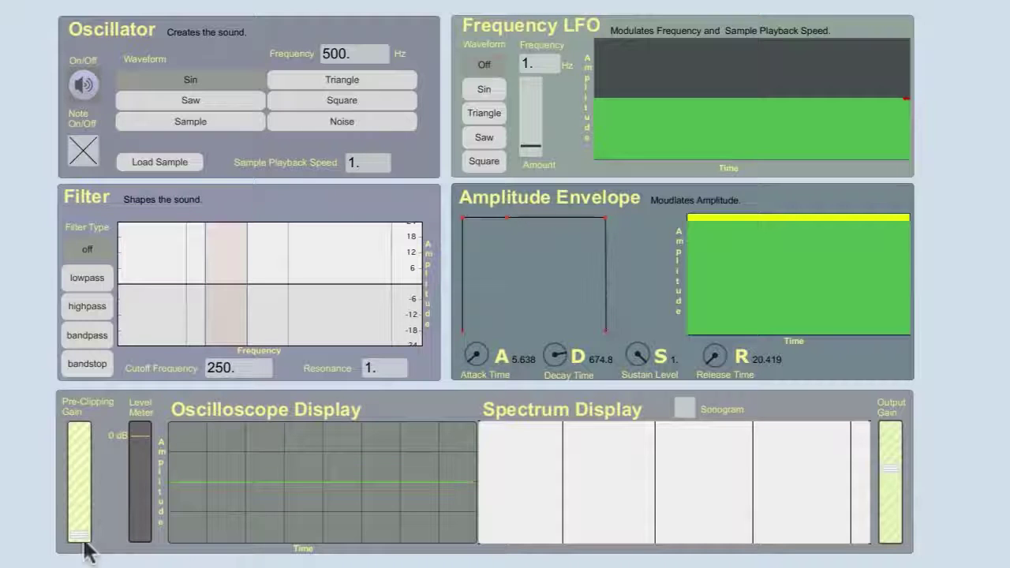
Play the sine with raised Pre-Clipping Gain, drop it from 500 to 250 Hz, then mute it.
left_click_drag(82, 539, 82, 457)
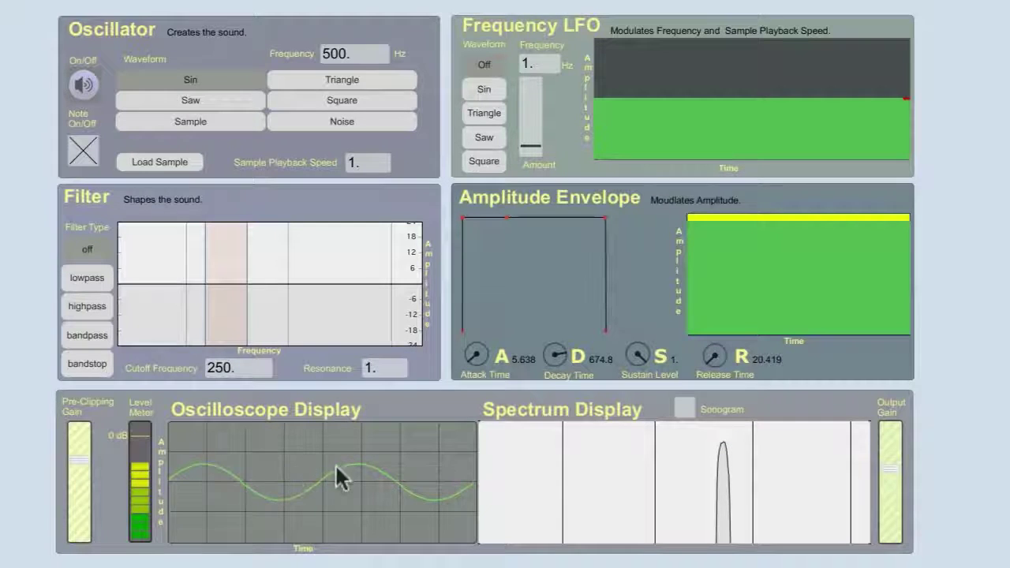
left_click_drag(82, 466, 82, 453)
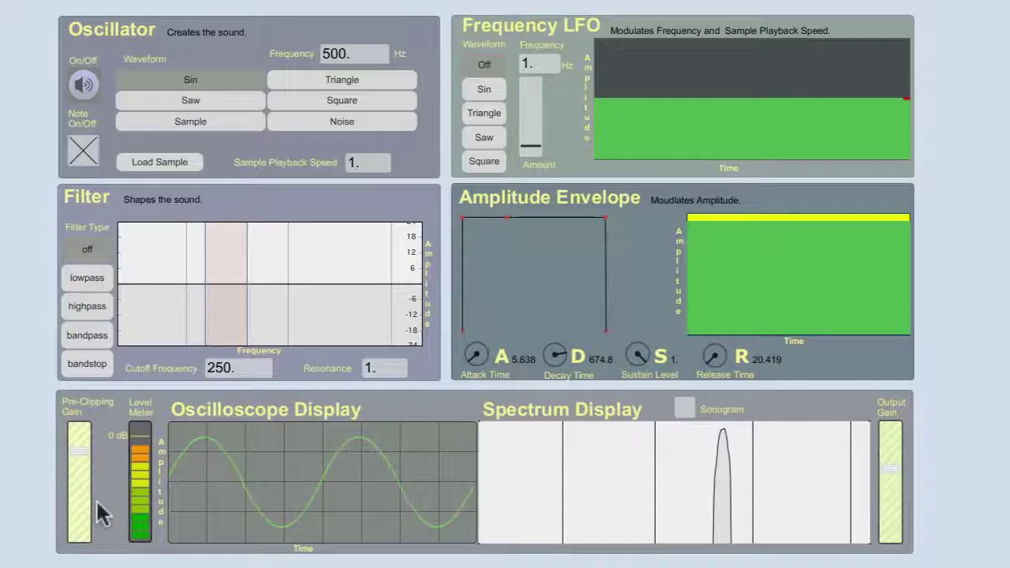
mouse_move(335, 54)
left_mouse_down()
mouse_move(336, 253)
mouse_move(337, 36)
left_mouse_up()
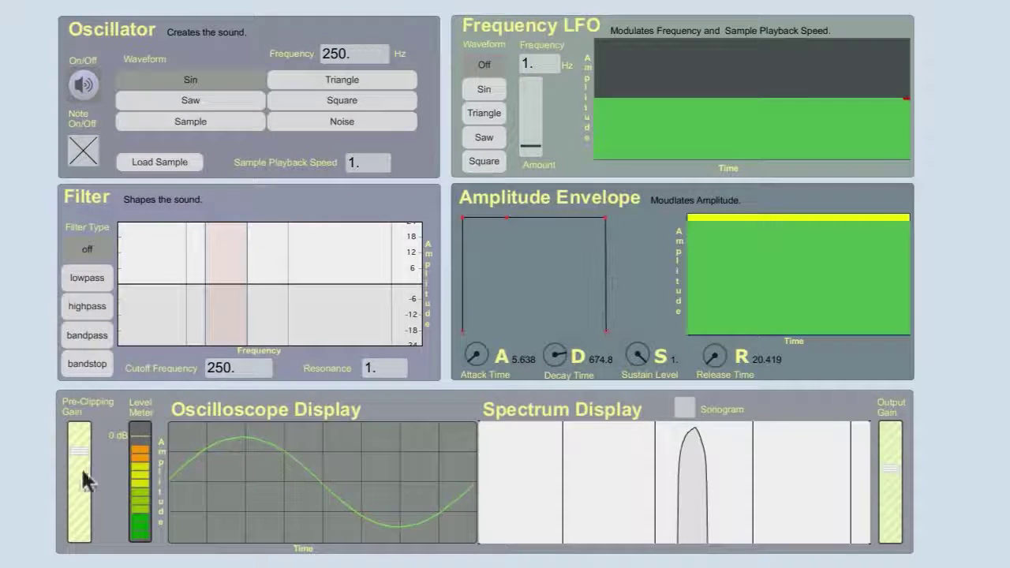
left_click_drag(86, 462, 82, 534)
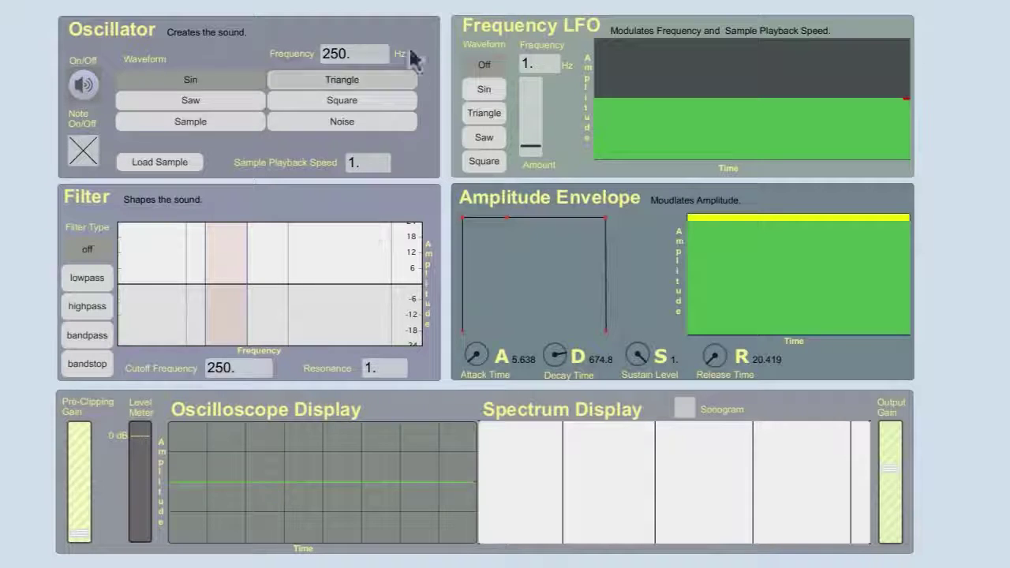
Select the Frequency number box and confirm the 250 Hz value.
left_click(342, 47)
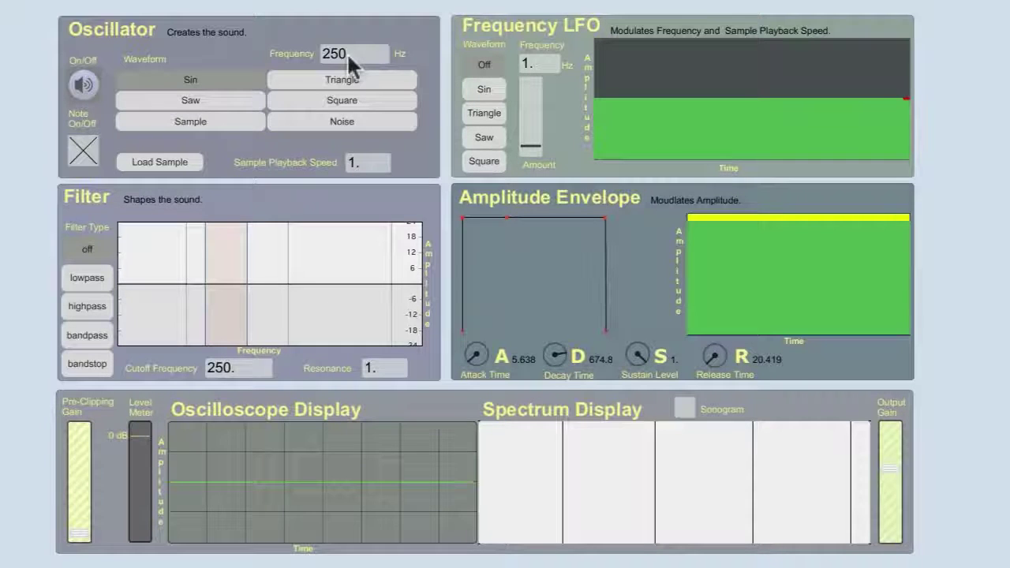
key("Return")
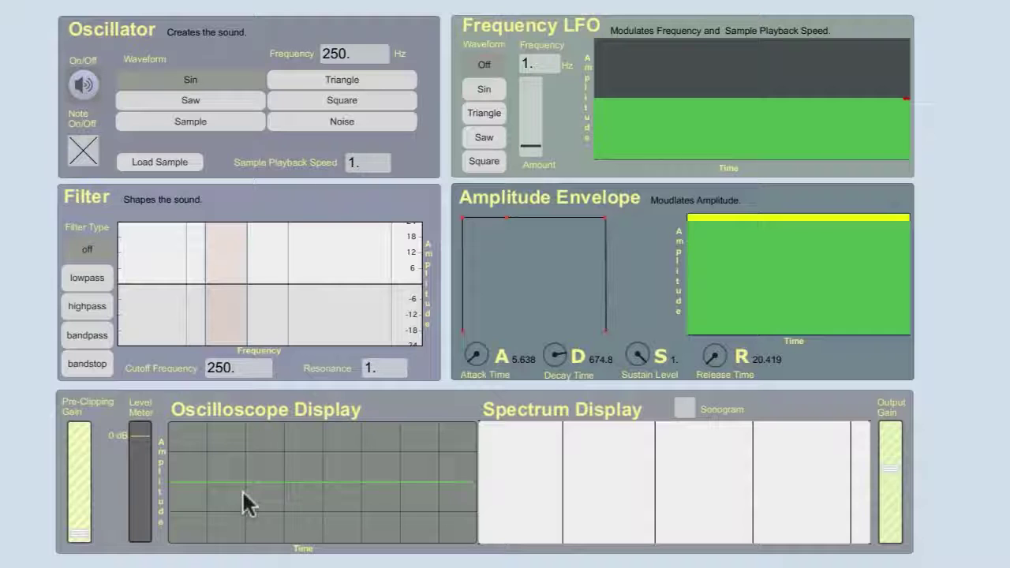
Set the oscillator frequency to 20000 Hz and raise Pre-Clipping Gain to hear it.
left_click(332, 54)
type("200")
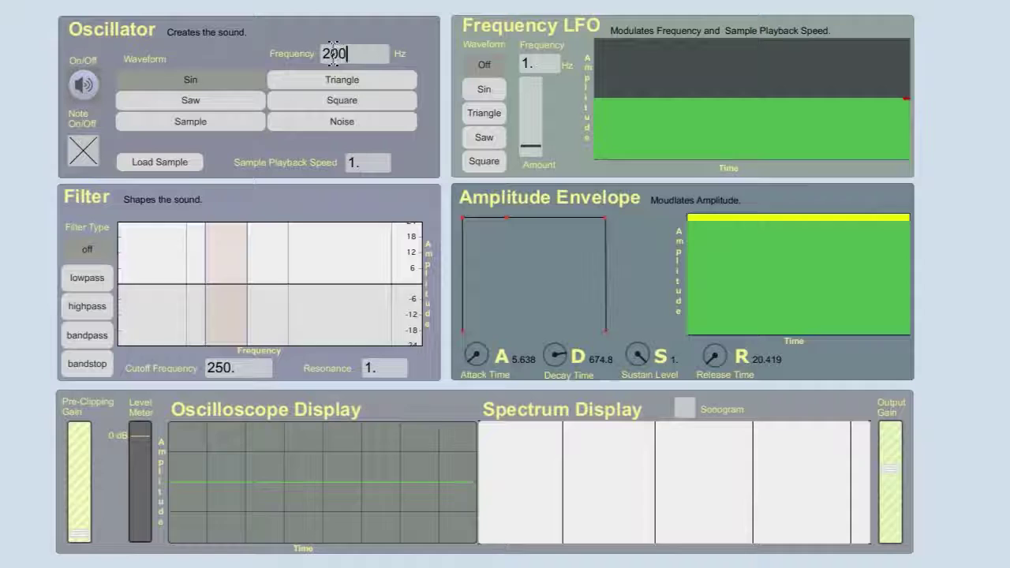
type("00")
key("Return")
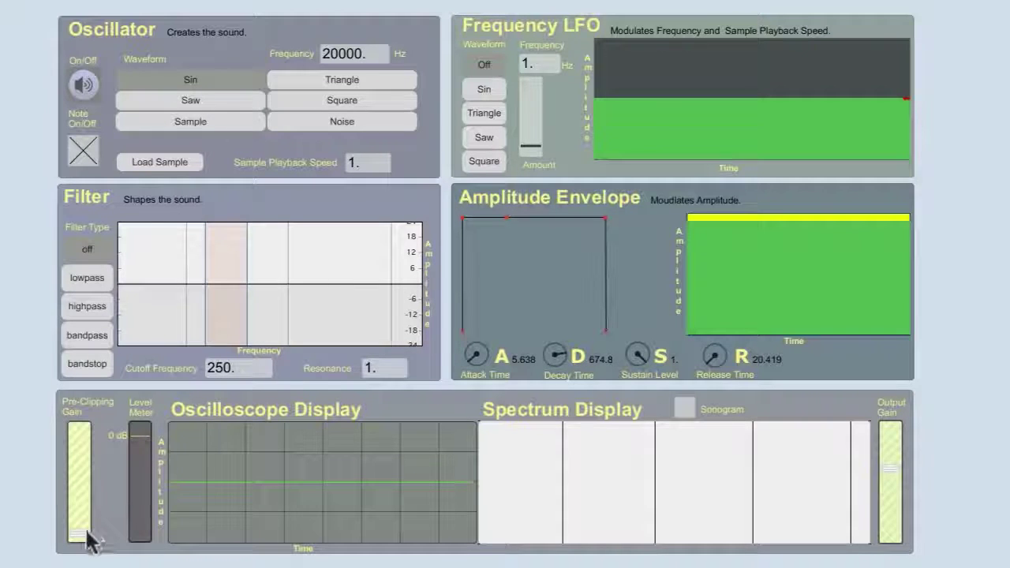
left_click_drag(83, 537, 79, 474)
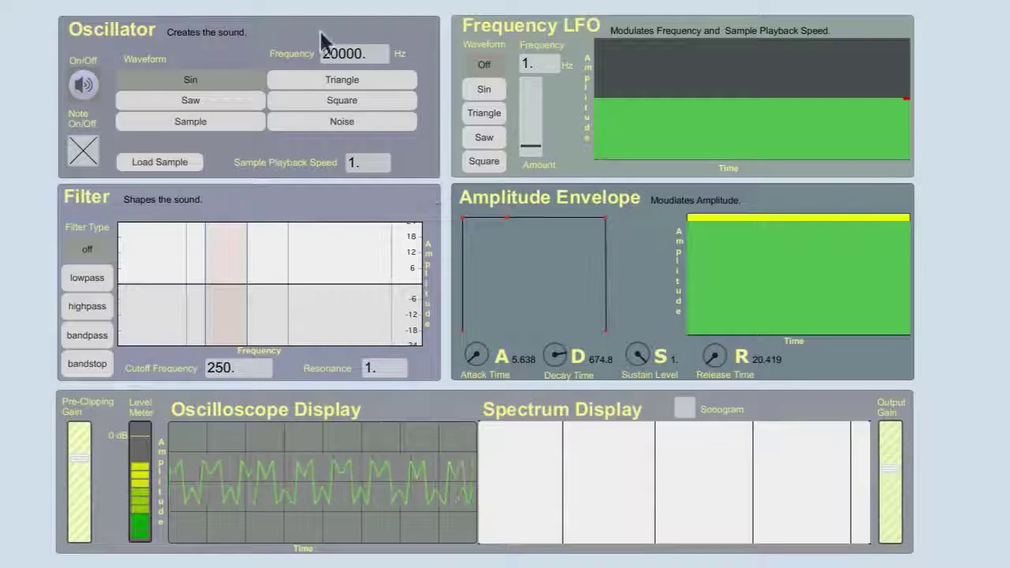
Sweep the Frequency number box down from 20000 Hz to 20 Hz.
left_click_drag(355, 53, 355, 118)
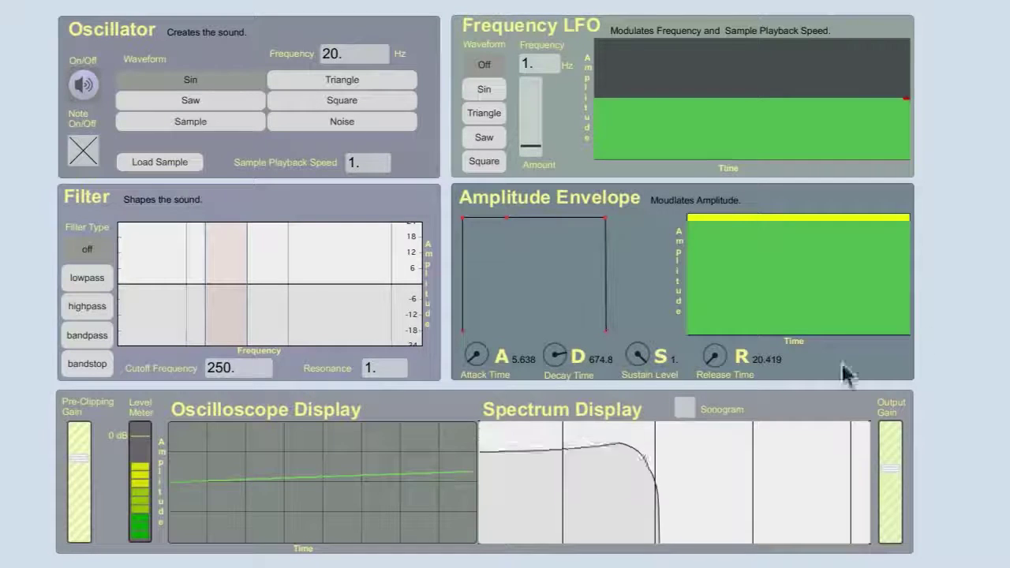
Pull Pre-Clipping Gain fully down to silence the 20 Hz sine.
left_click_drag(84, 469, 85, 543)
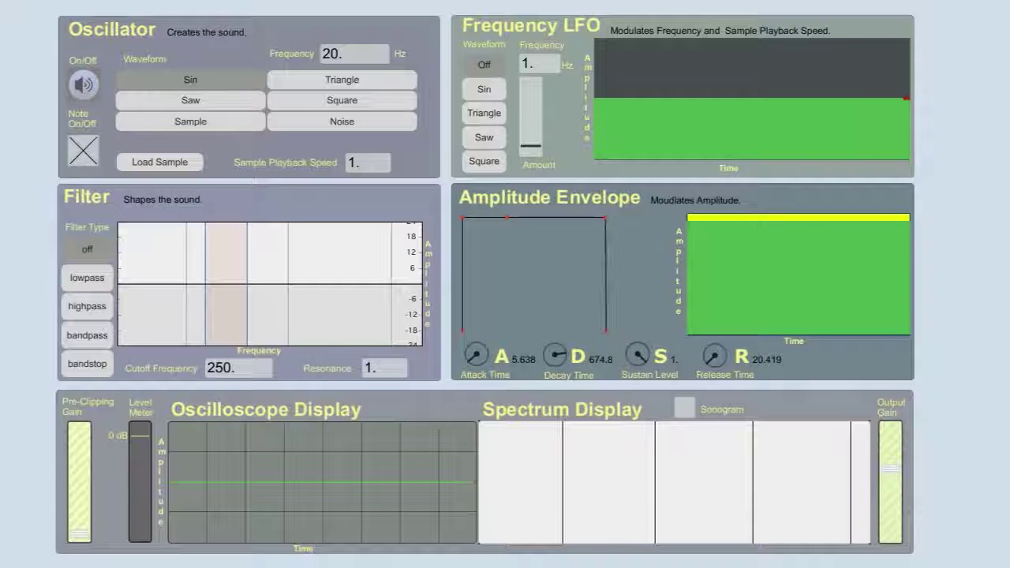
Set the frequency to 500 Hz, raise Pre-Clipping Gain, and lower the Output Gain.
left_click(328, 52)
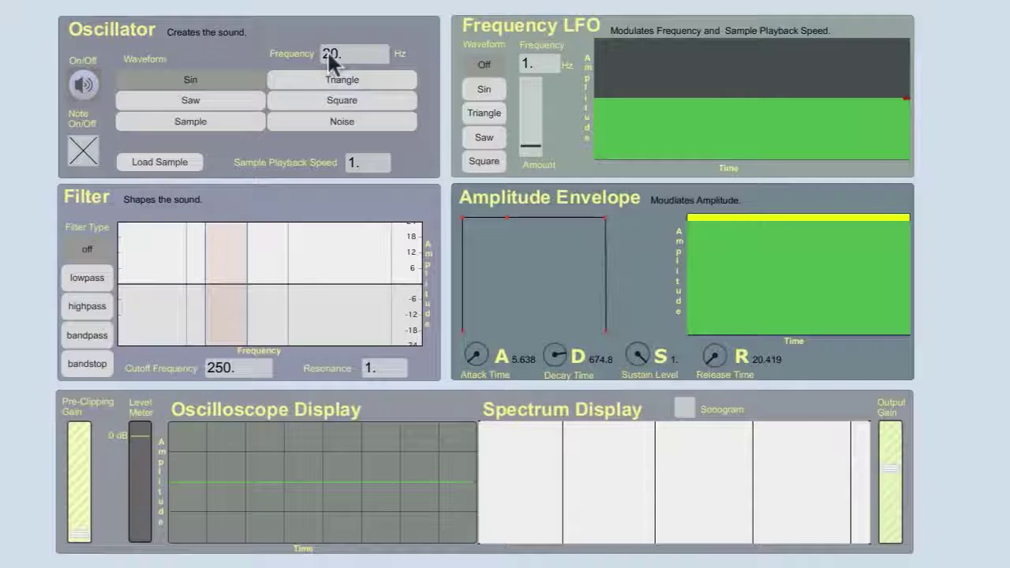
type("500")
key("Return")
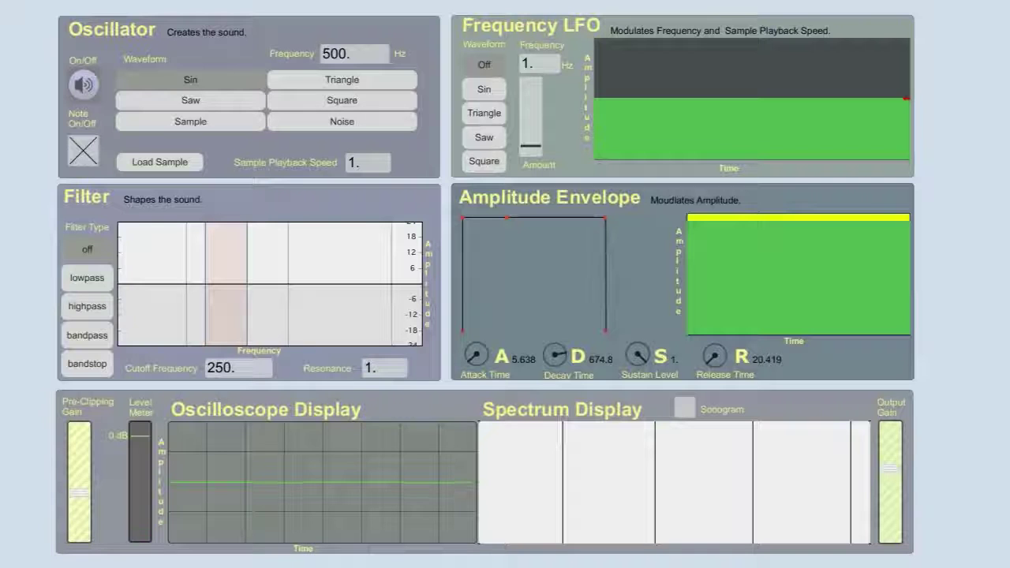
left_click_drag(79, 493, 86, 461)
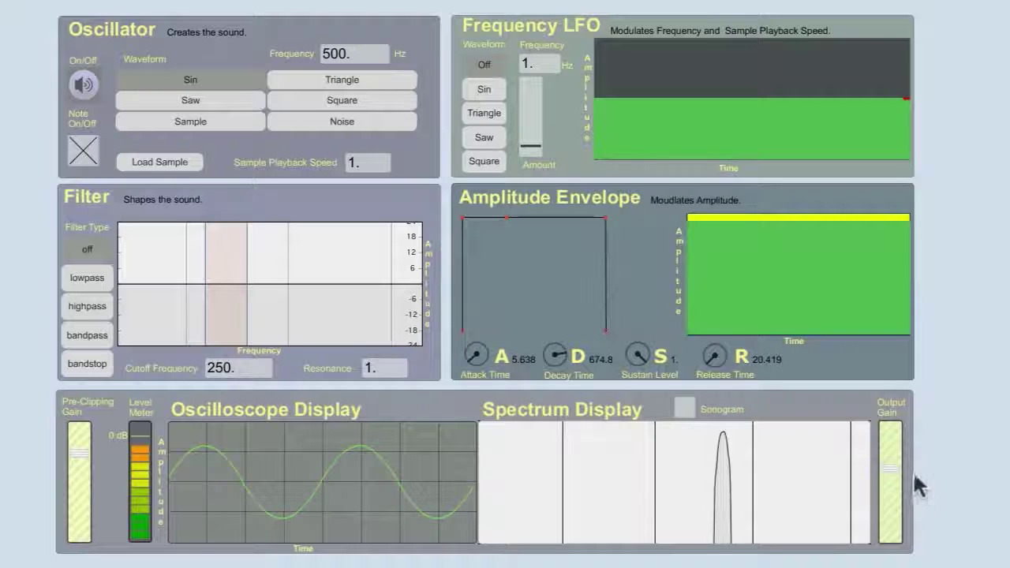
left_click_drag(897, 472, 897, 541)
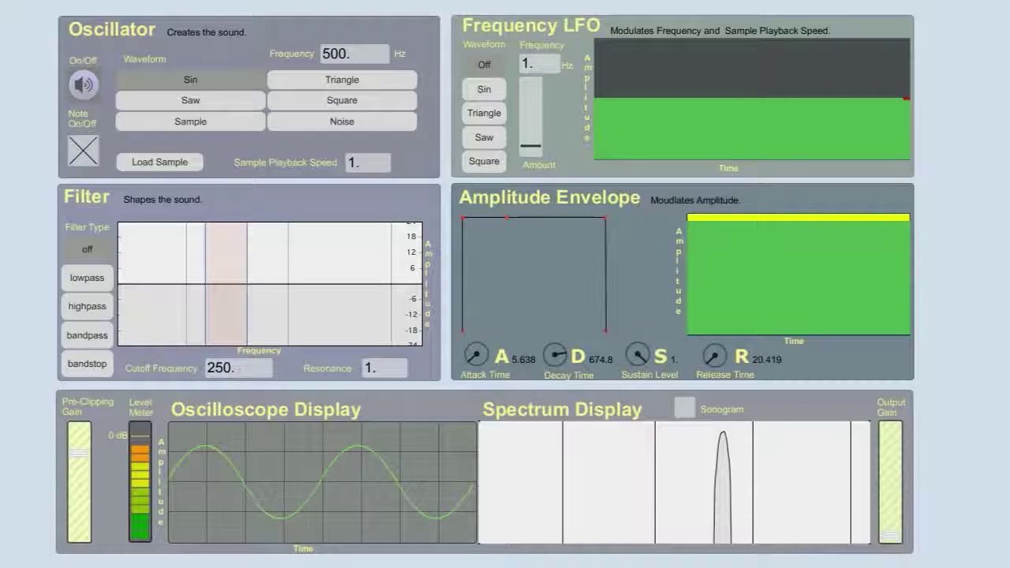
left_click_drag(890, 529, 890, 511)
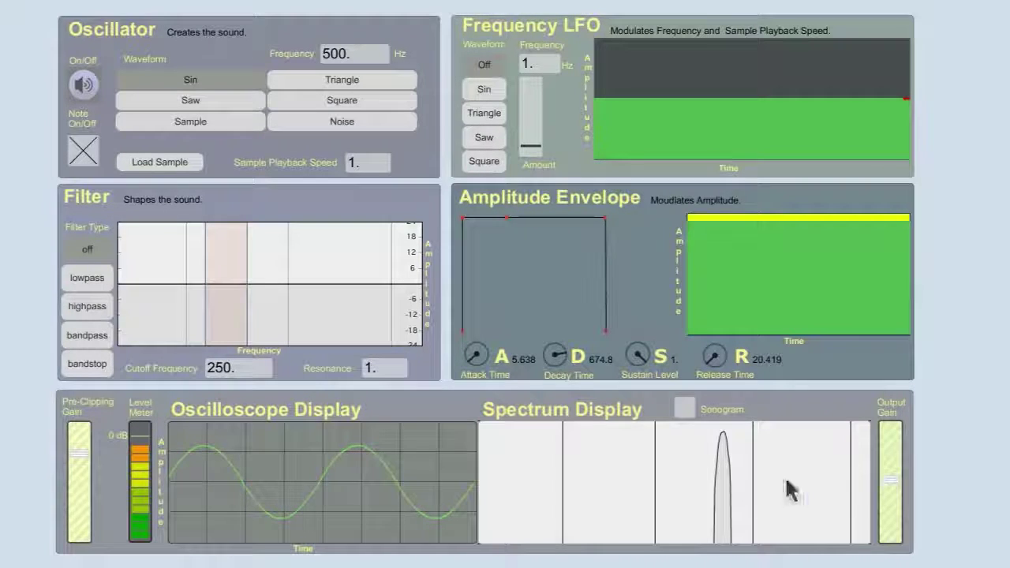
Push Pre-Clipping Gain up until the 500 Hz sine clips into a flat-topped wave.
left_click(79, 459)
left_click_drag(79, 459, 79, 431)
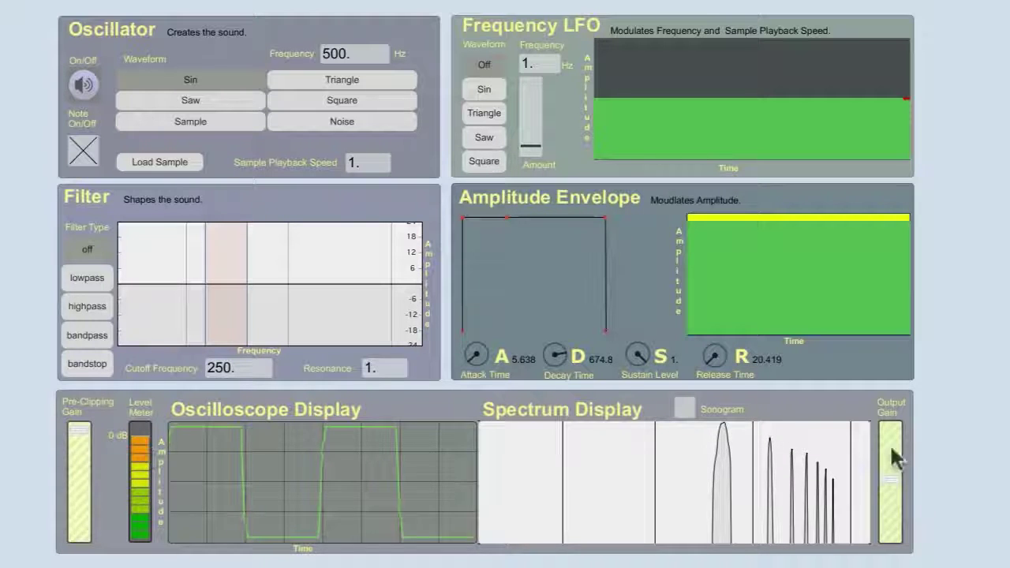
left_click_drag(890, 496, 891, 538)
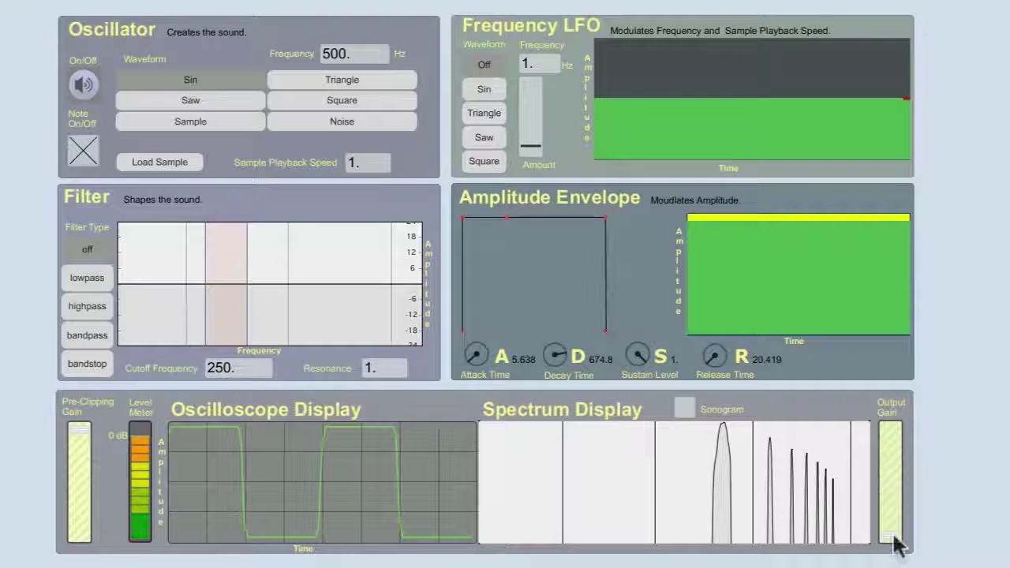
mouse_move(82, 430)
left_mouse_down()
mouse_move(80, 503)
mouse_move(80, 430)
left_mouse_up()
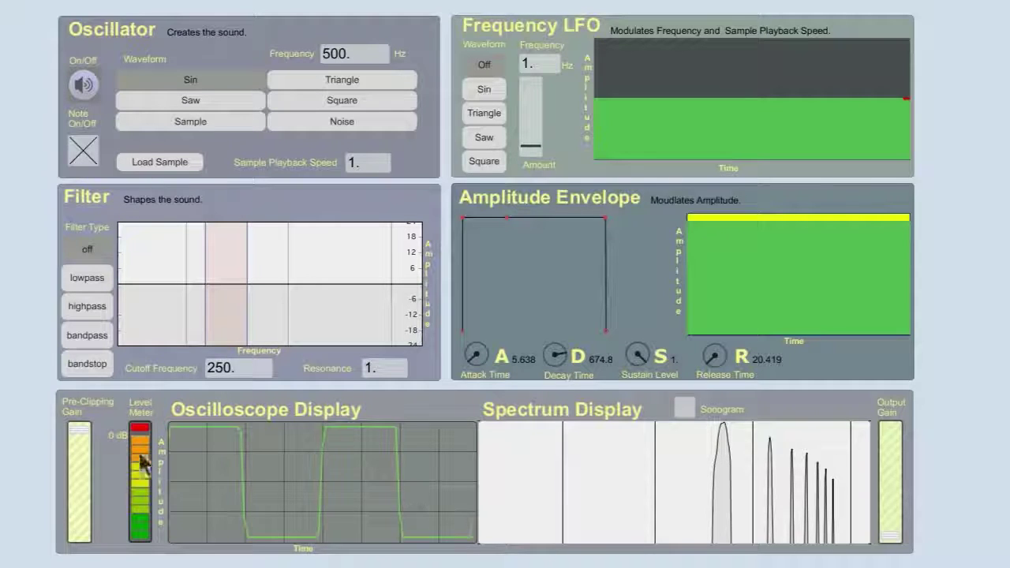
left_click_drag(74, 440, 74, 454)
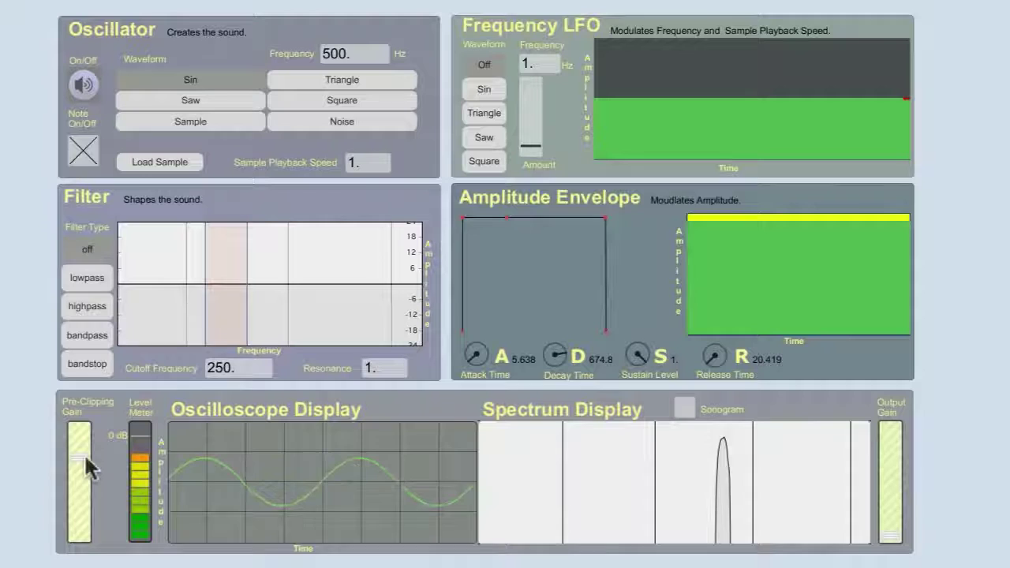
left_click_drag(79, 458, 78, 447)
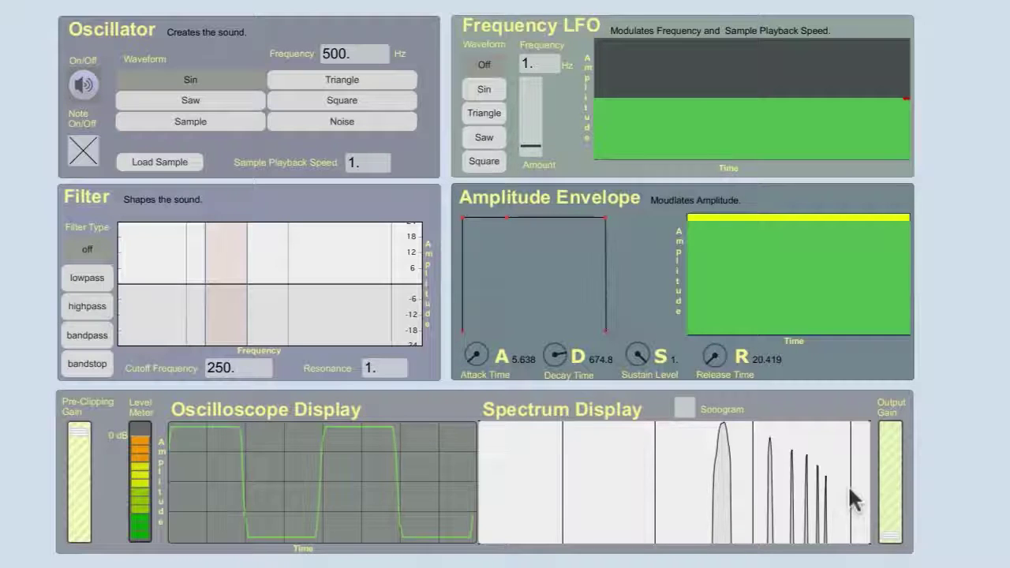
Lower Pre-Clipping Gain for a clean sine and raise the Output Gain.
left_click(76, 435)
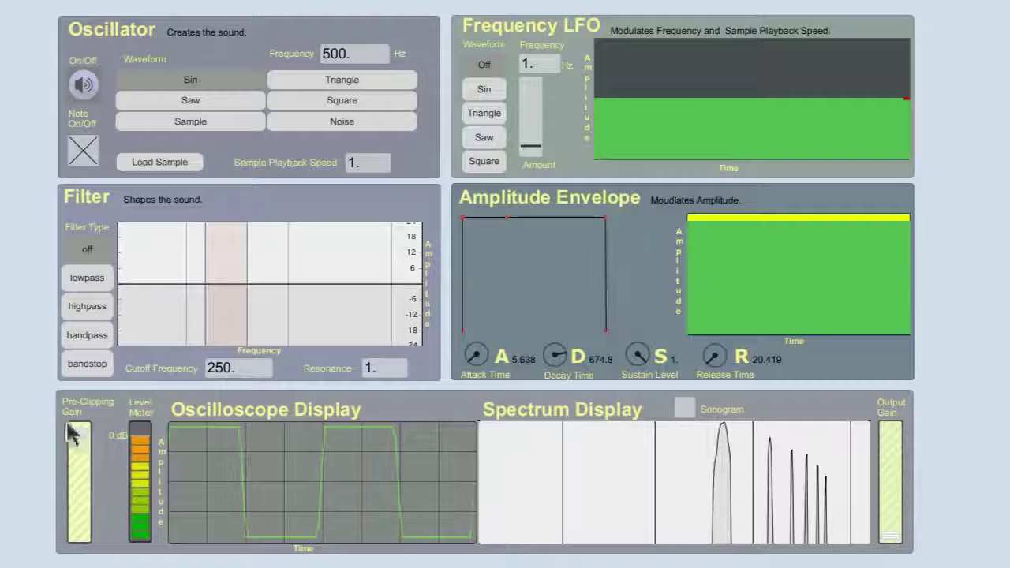
left_click_drag(79, 435, 79, 454)
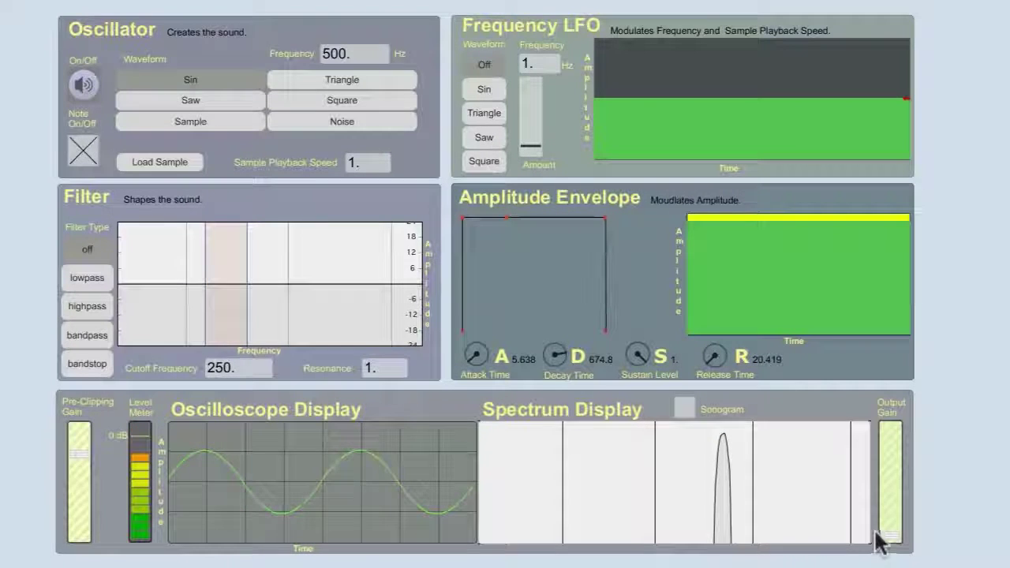
left_click_drag(891, 535, 891, 505)
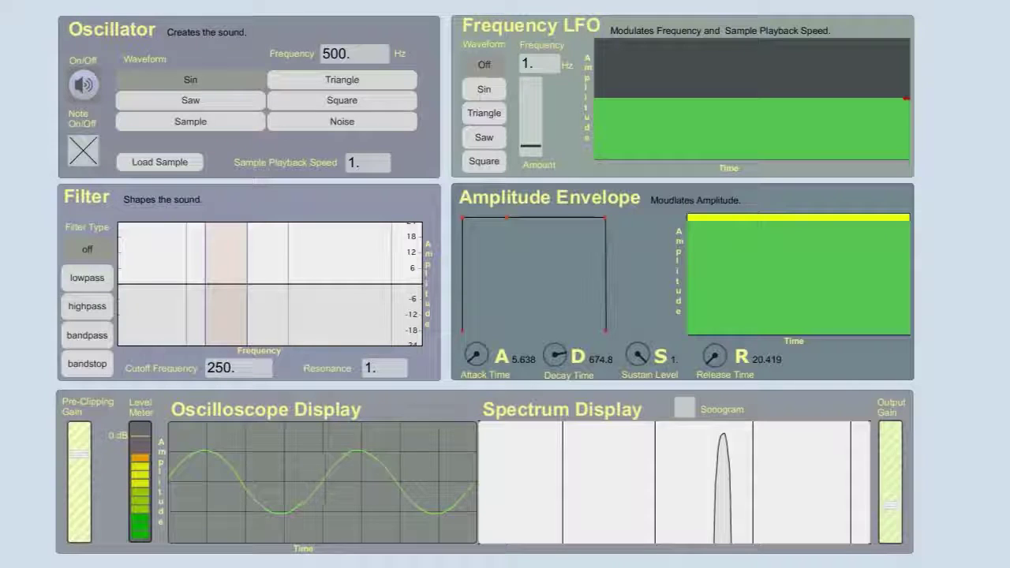
left_click_drag(891, 465, 892, 457)
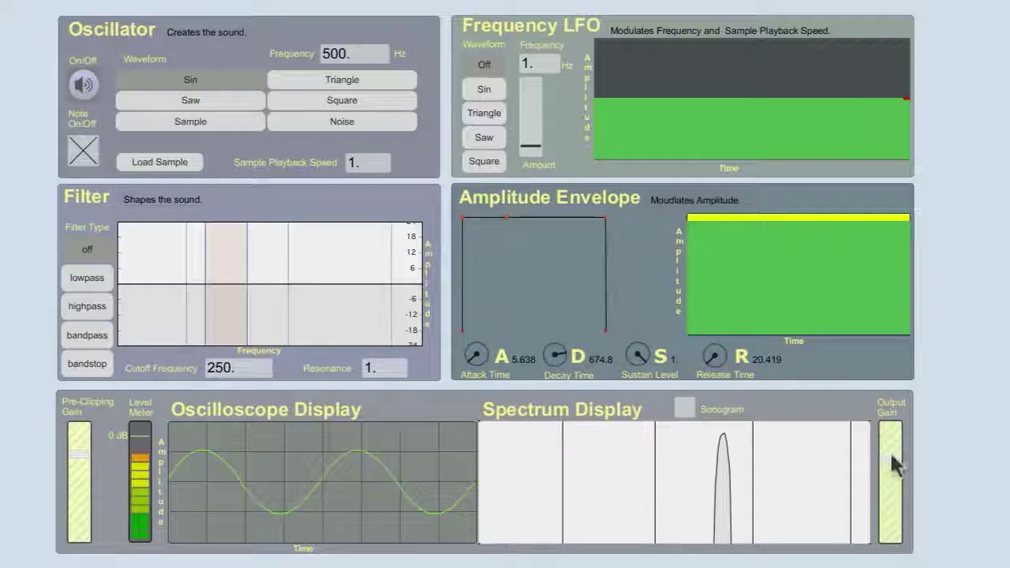
Try the Triangle, Square and Saw waveforms, return to Sin, and zero Pre-Clipping Gain.
left_click(361, 79)
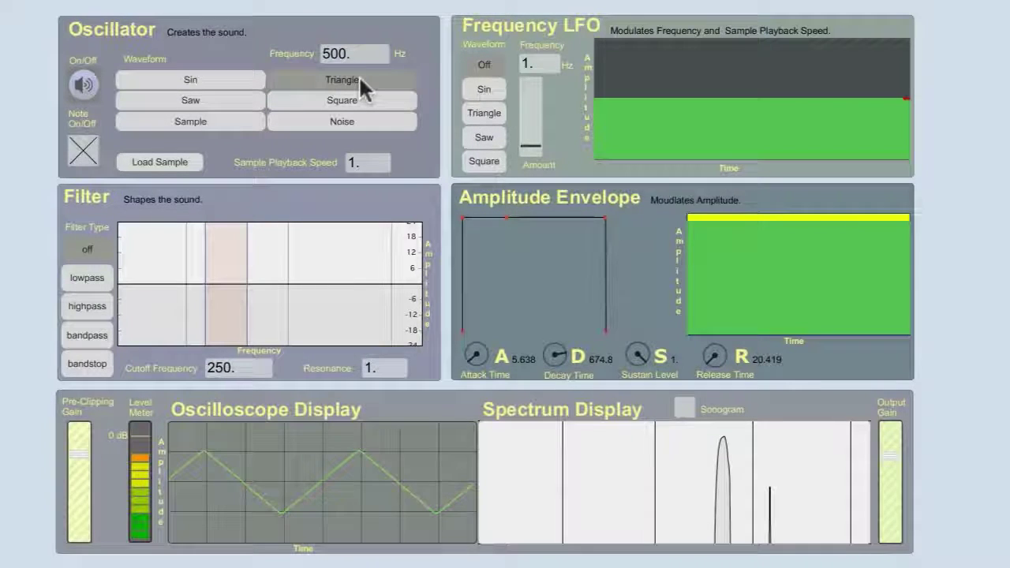
left_click(276, 100)
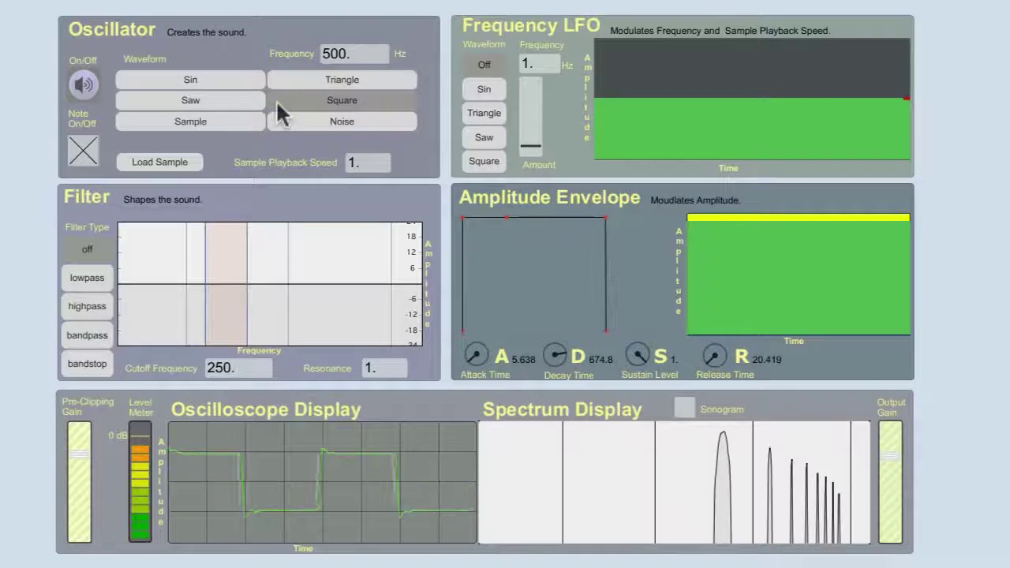
left_click(206, 100)
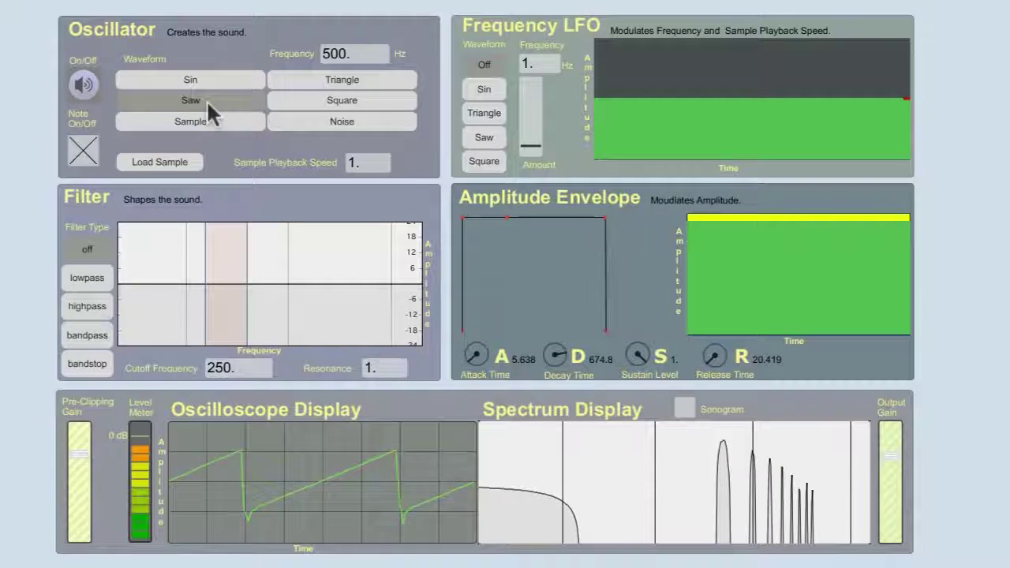
left_click(271, 101)
left_click(239, 100)
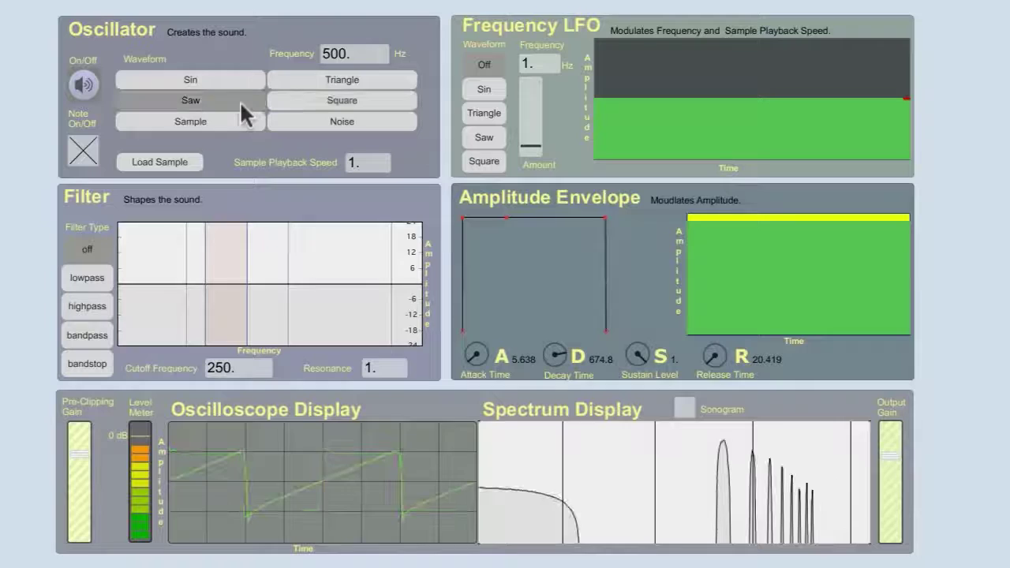
left_click(235, 84)
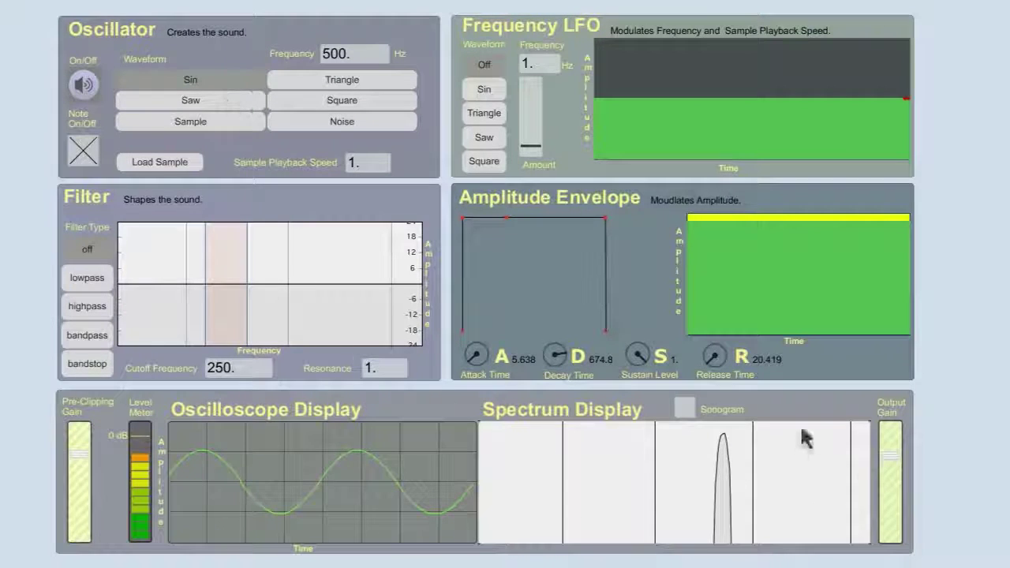
left_click_drag(79, 456, 79, 545)
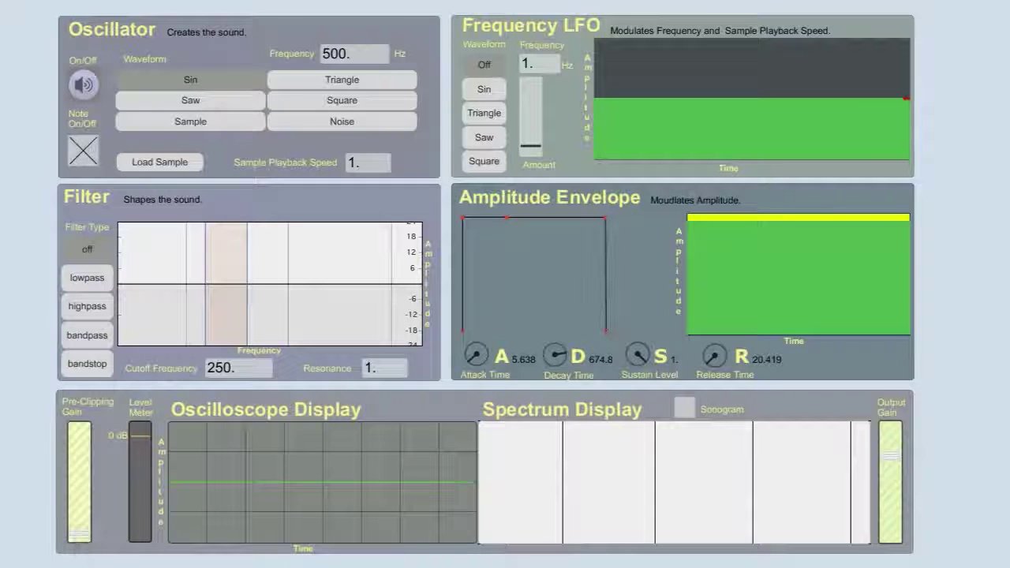
Raise Pre-Clipping Gain, release the note, and switch the oscillator to Saw.
left_click_drag(79, 535, 78, 460)
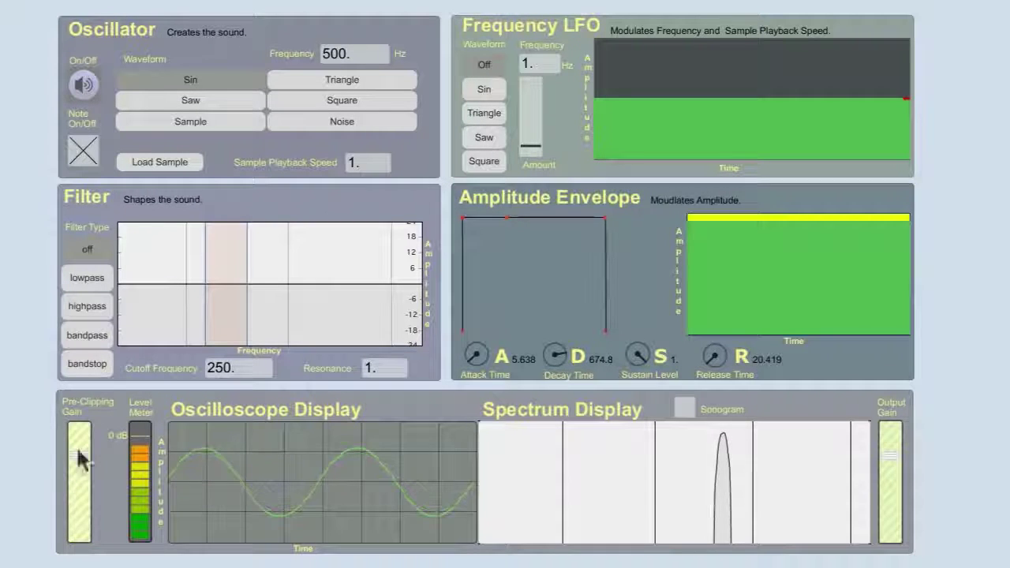
left_click(83, 150)
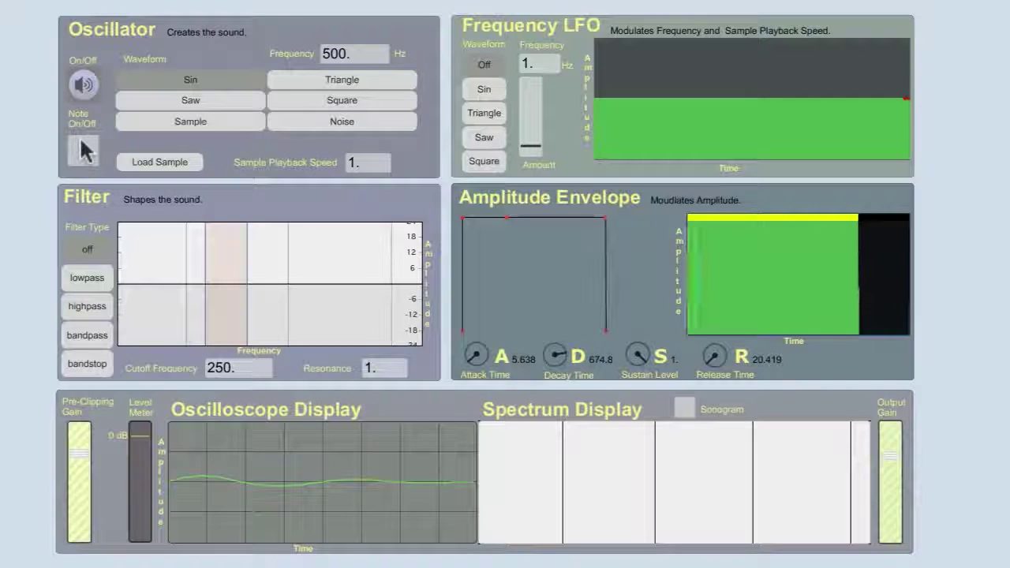
left_click(245, 106)
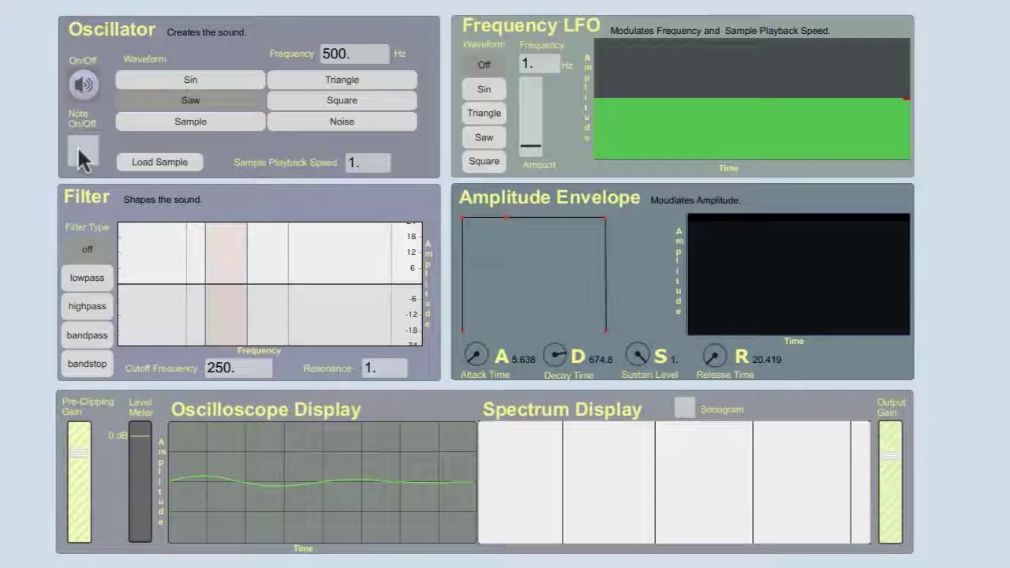
Retrigger the sawtooth note, then pull Pre-Clipping Gain fully down until it is silent.
left_click(77, 147)
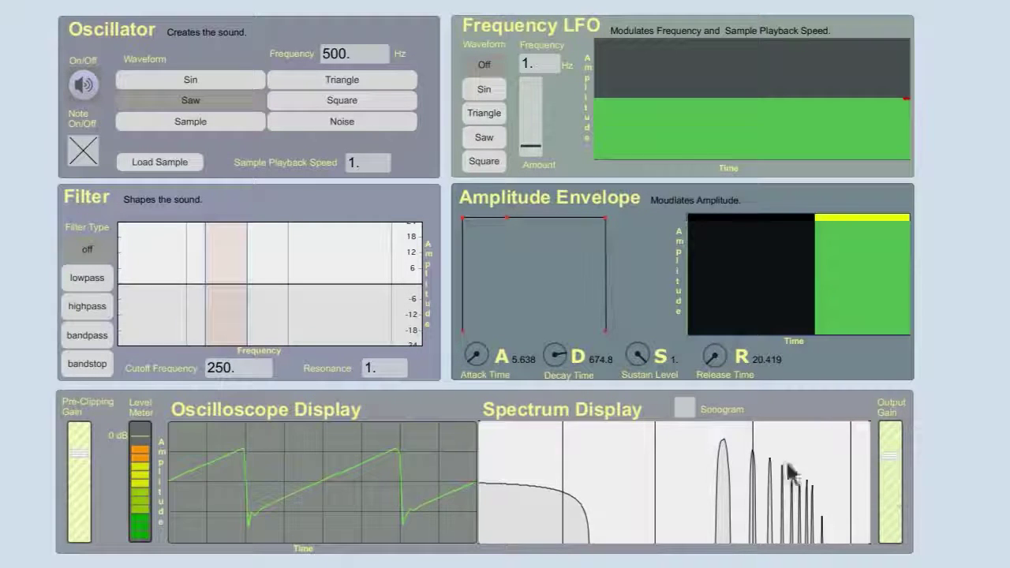
left_click_drag(61, 444, 61, 541)
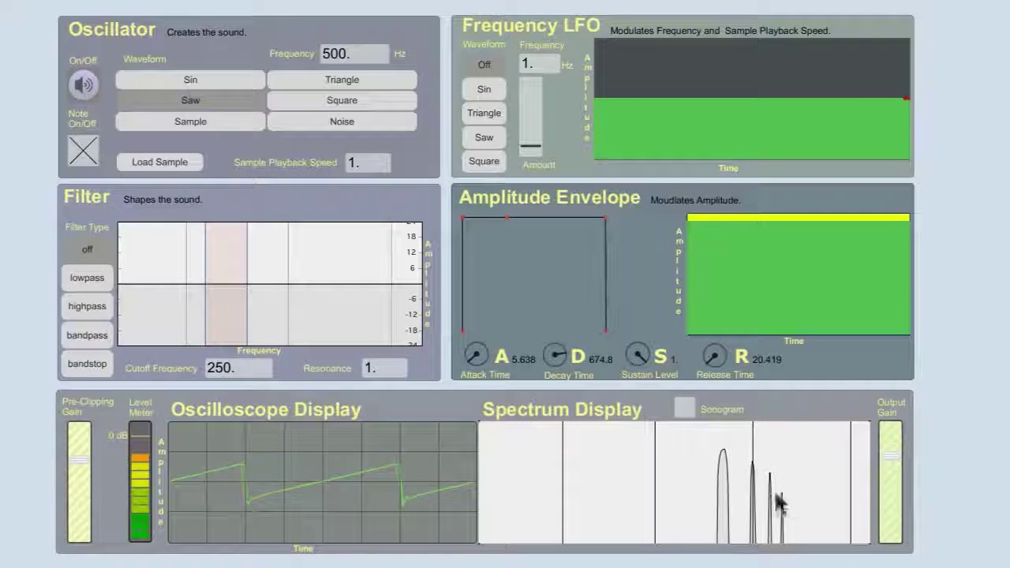
left_click_drag(85, 455, 79, 543)
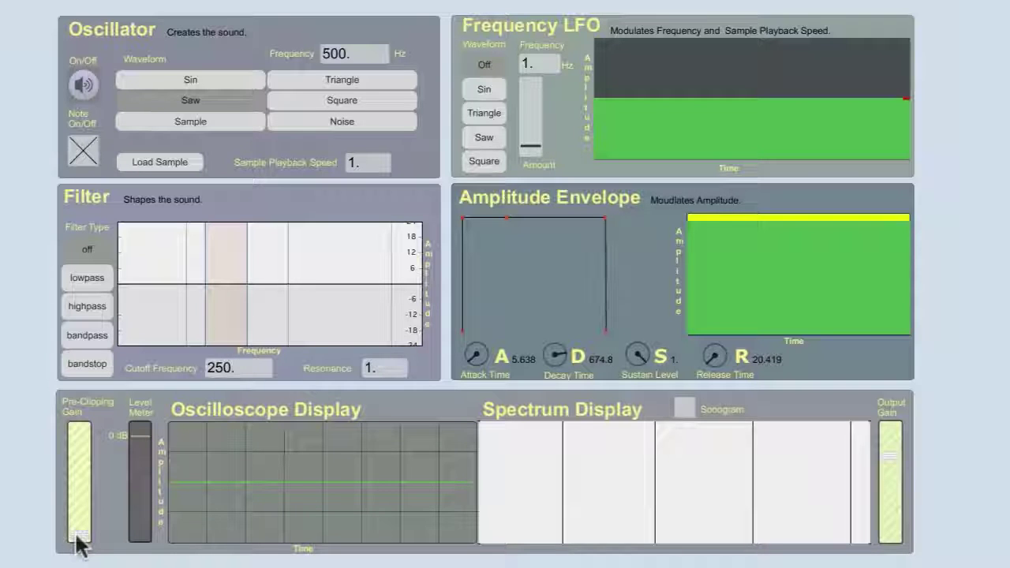
Raise Pre-Clipping Gain, switch to a 500 Hz square wave, and lower Output Gain fully.
left_click_drag(79, 534, 79, 461)
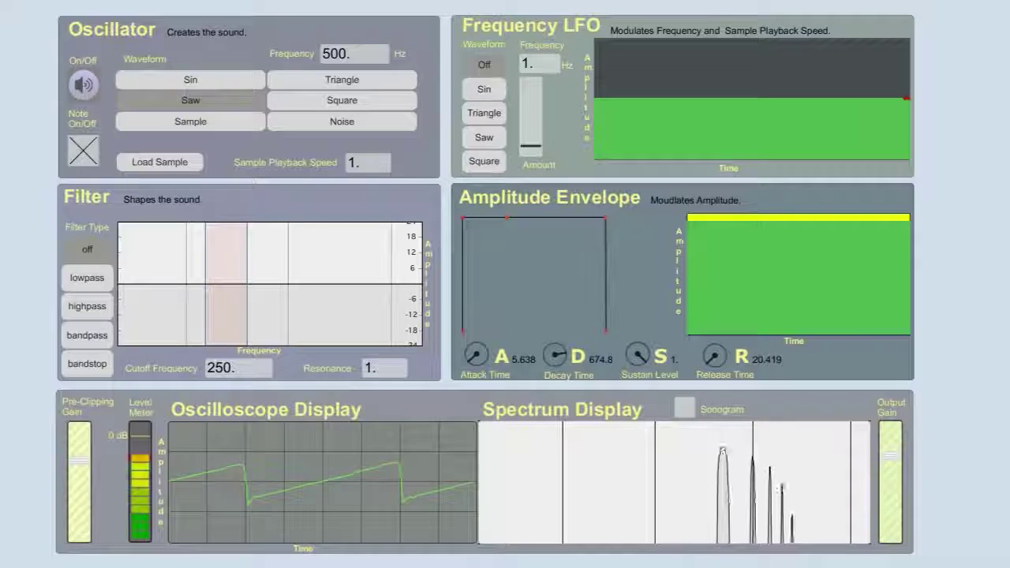
left_click(353, 98)
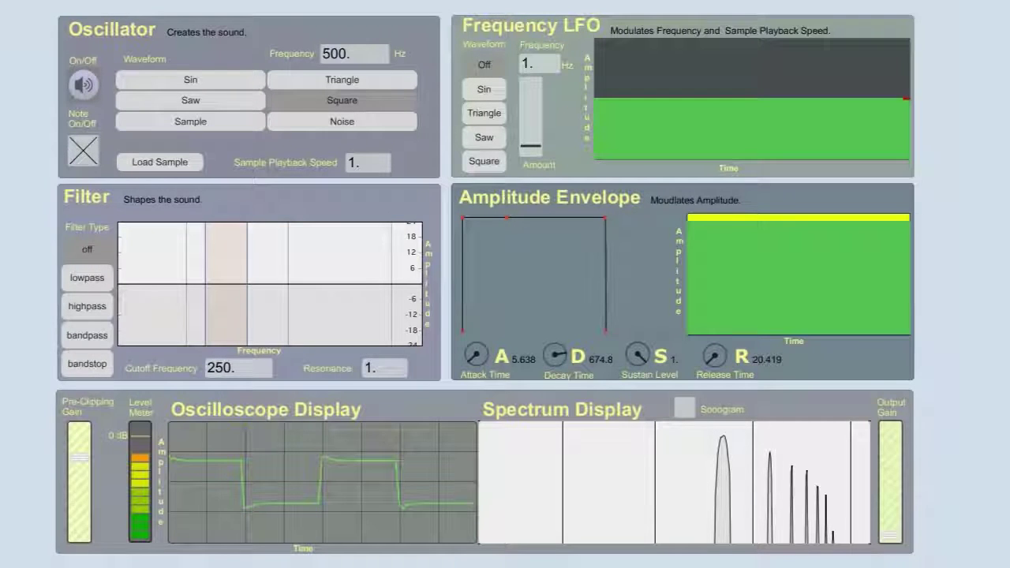
left_click_drag(890, 478, 890, 536)
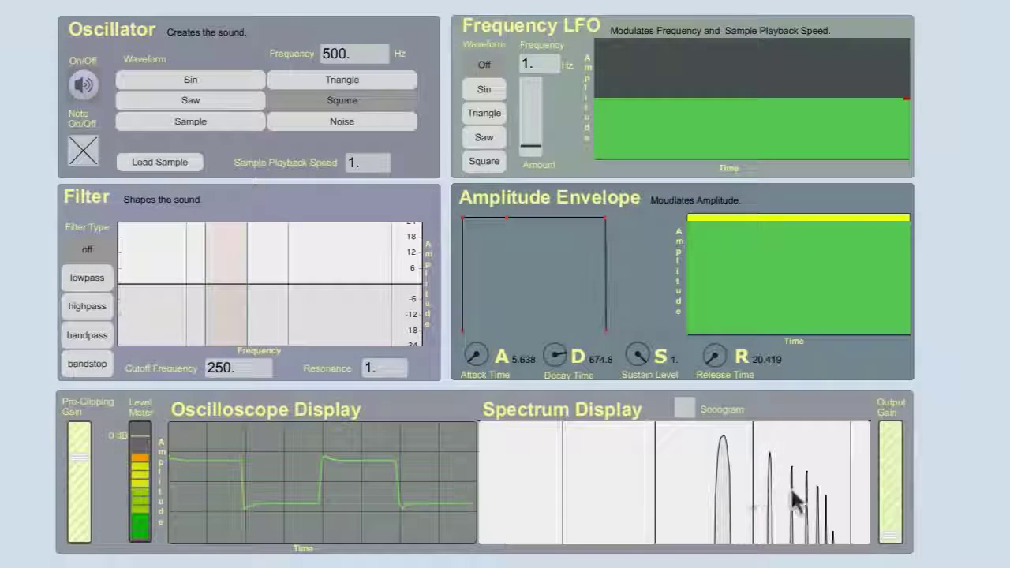